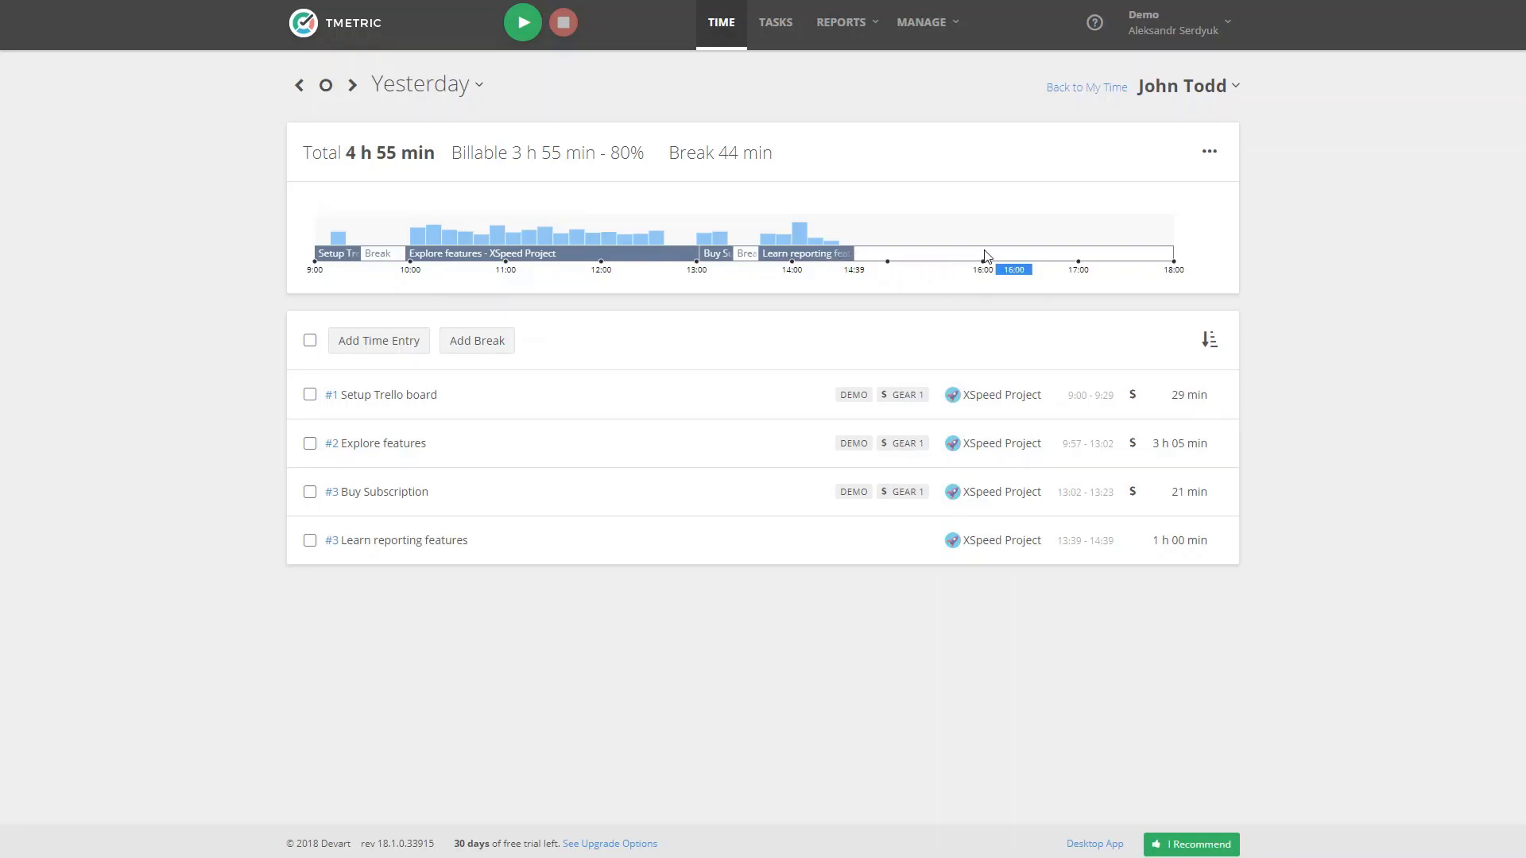
- Add a 14:39–15:58 'Forgotten task' entry on XSpeed Project from the timeline
{"action": "left_click_drag", "start_coordinate": [983, 259], "coordinate": [856, 268]}
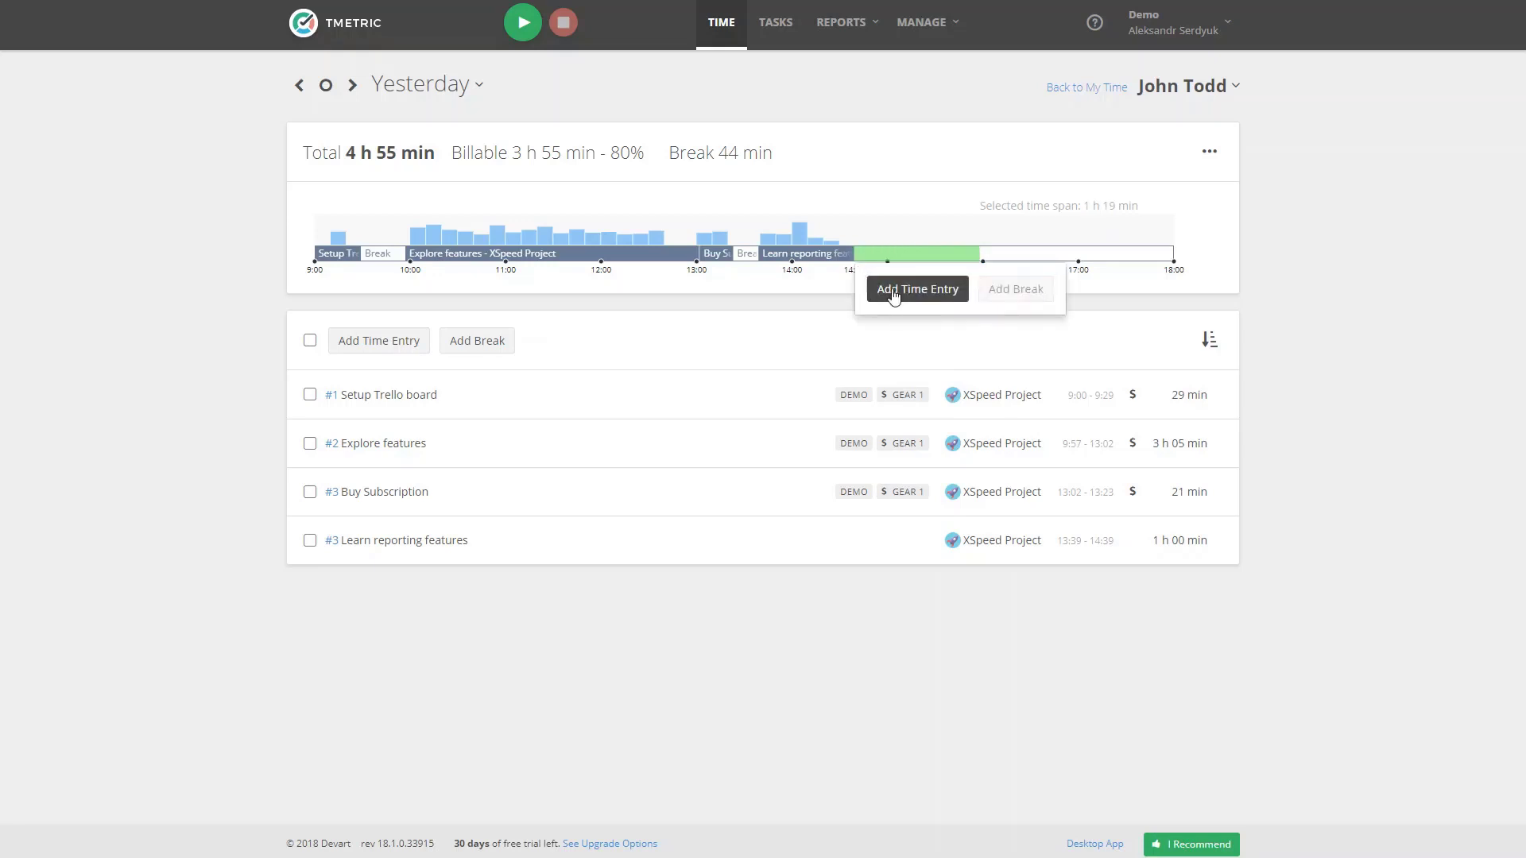
{"action": "left_click", "coordinate": [917, 289]}
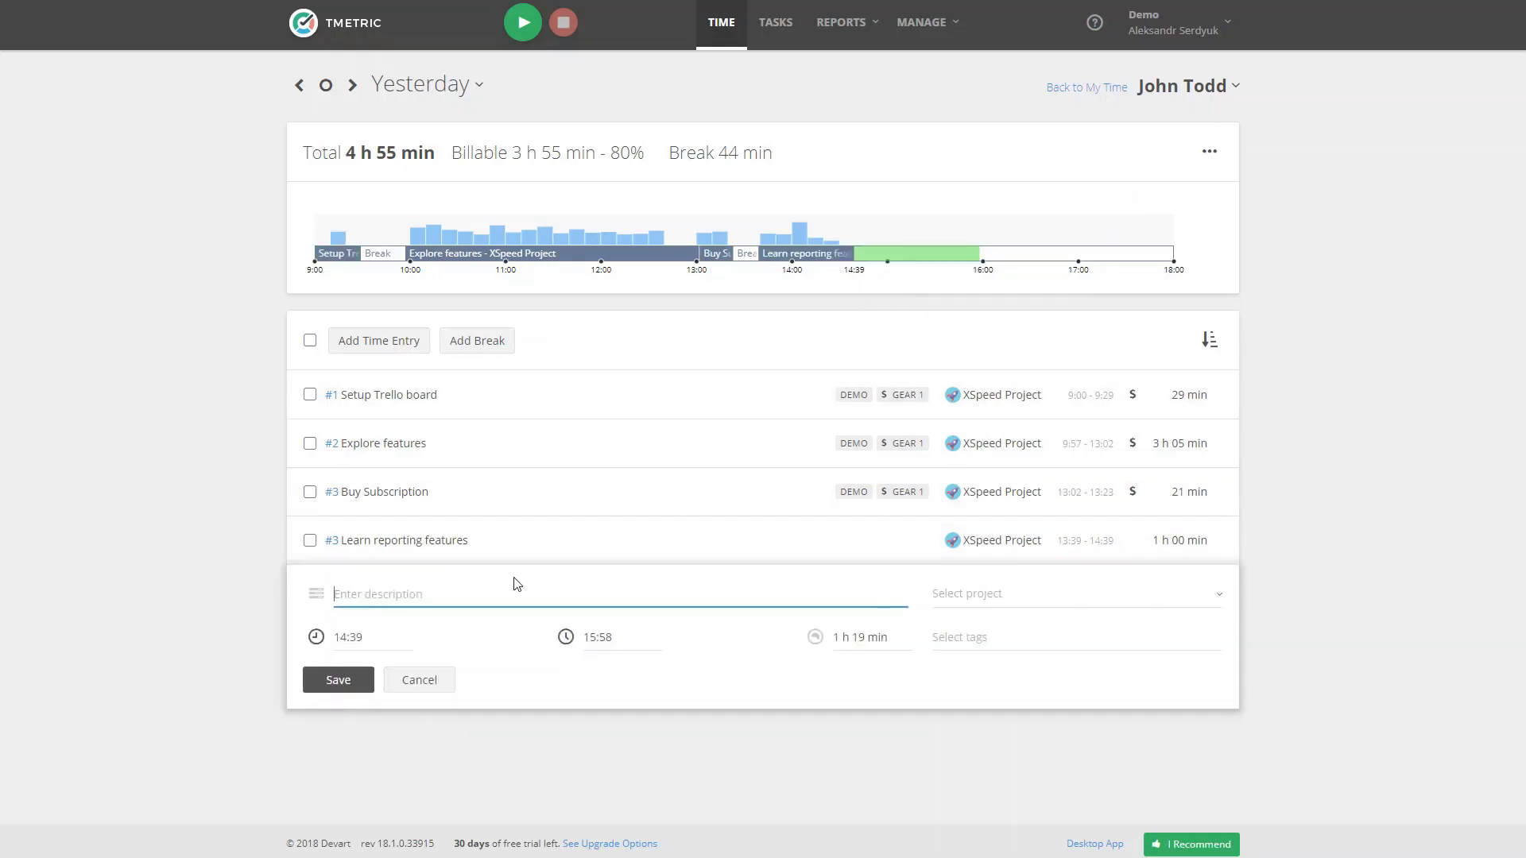
{"action": "type", "text": "Forgotte"}
{"action": "type", "text": "n task"}
{"action": "left_click", "coordinate": [1042, 597]}
{"action": "left_click", "coordinate": [964, 678]}
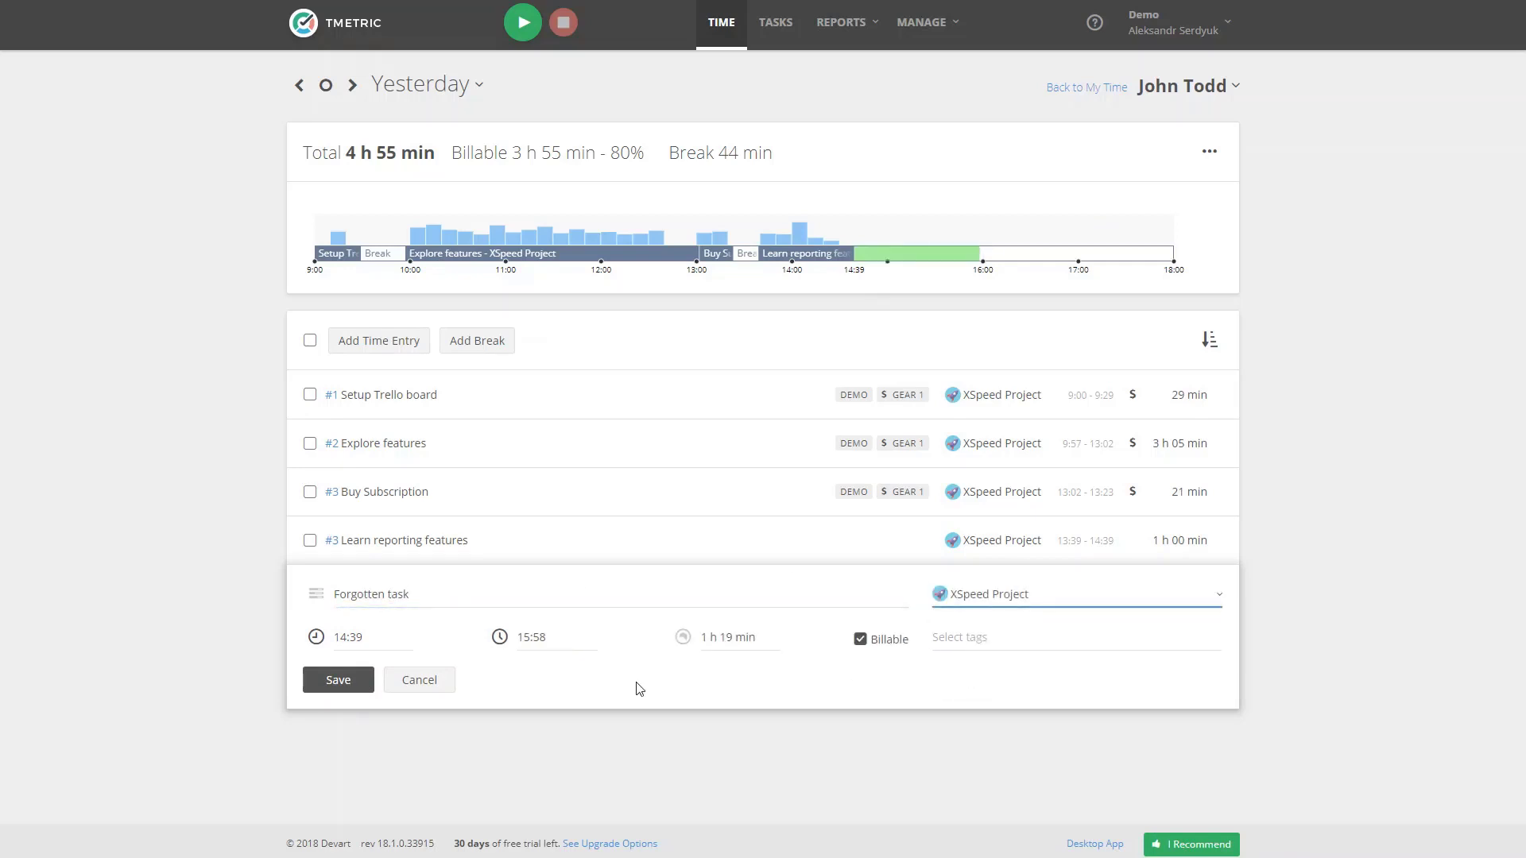
{"action": "left_click", "coordinate": [338, 682]}
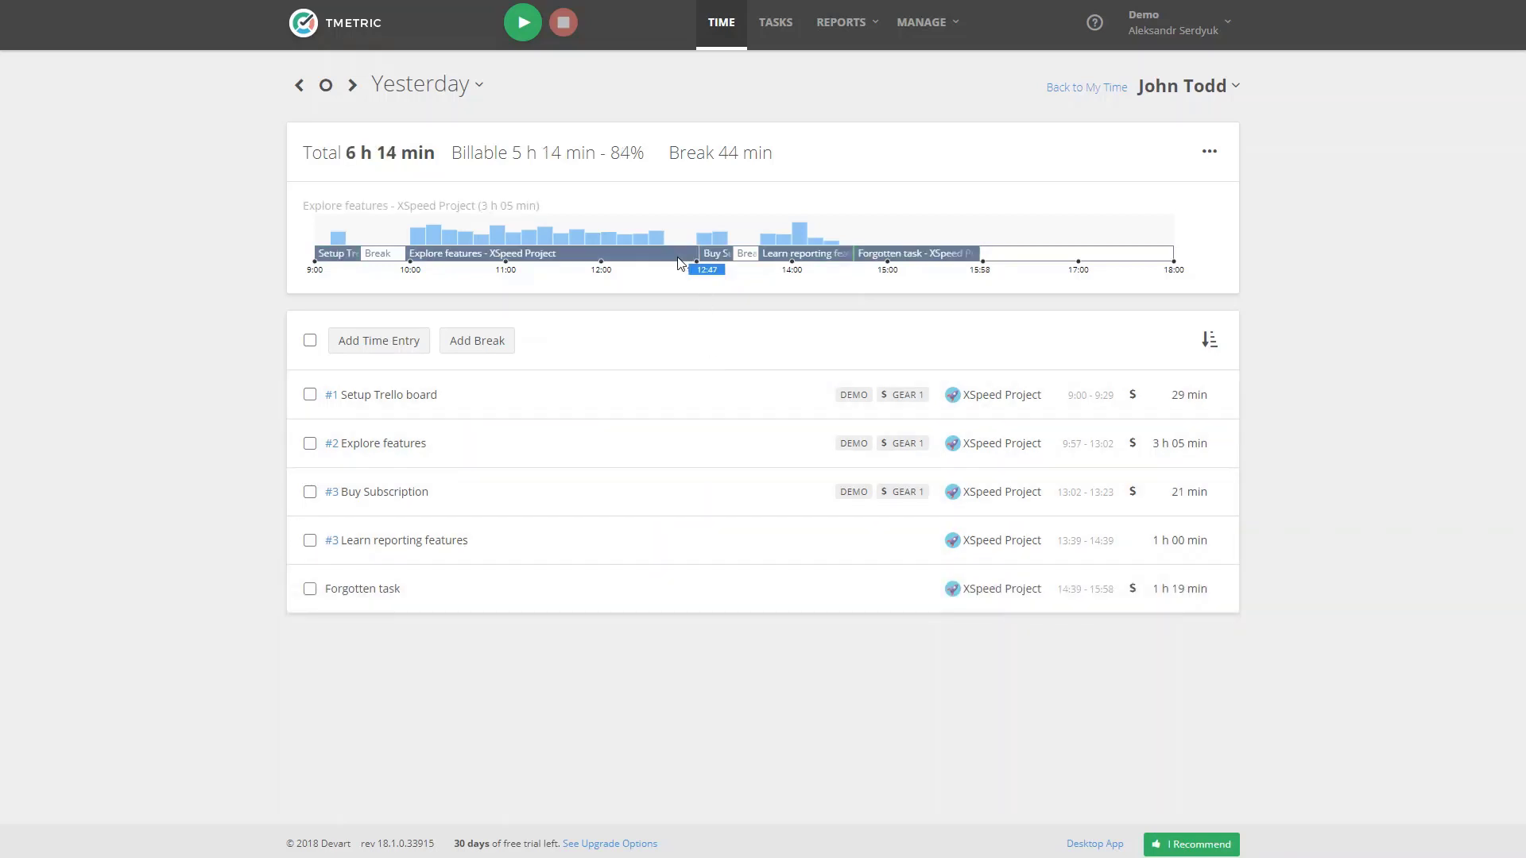
- Turn the 24-minute span before 13:00 into a break, ending Explore features at 12:38
{"action": "left_click_drag", "start_coordinate": [661, 251], "coordinate": [703, 261]}
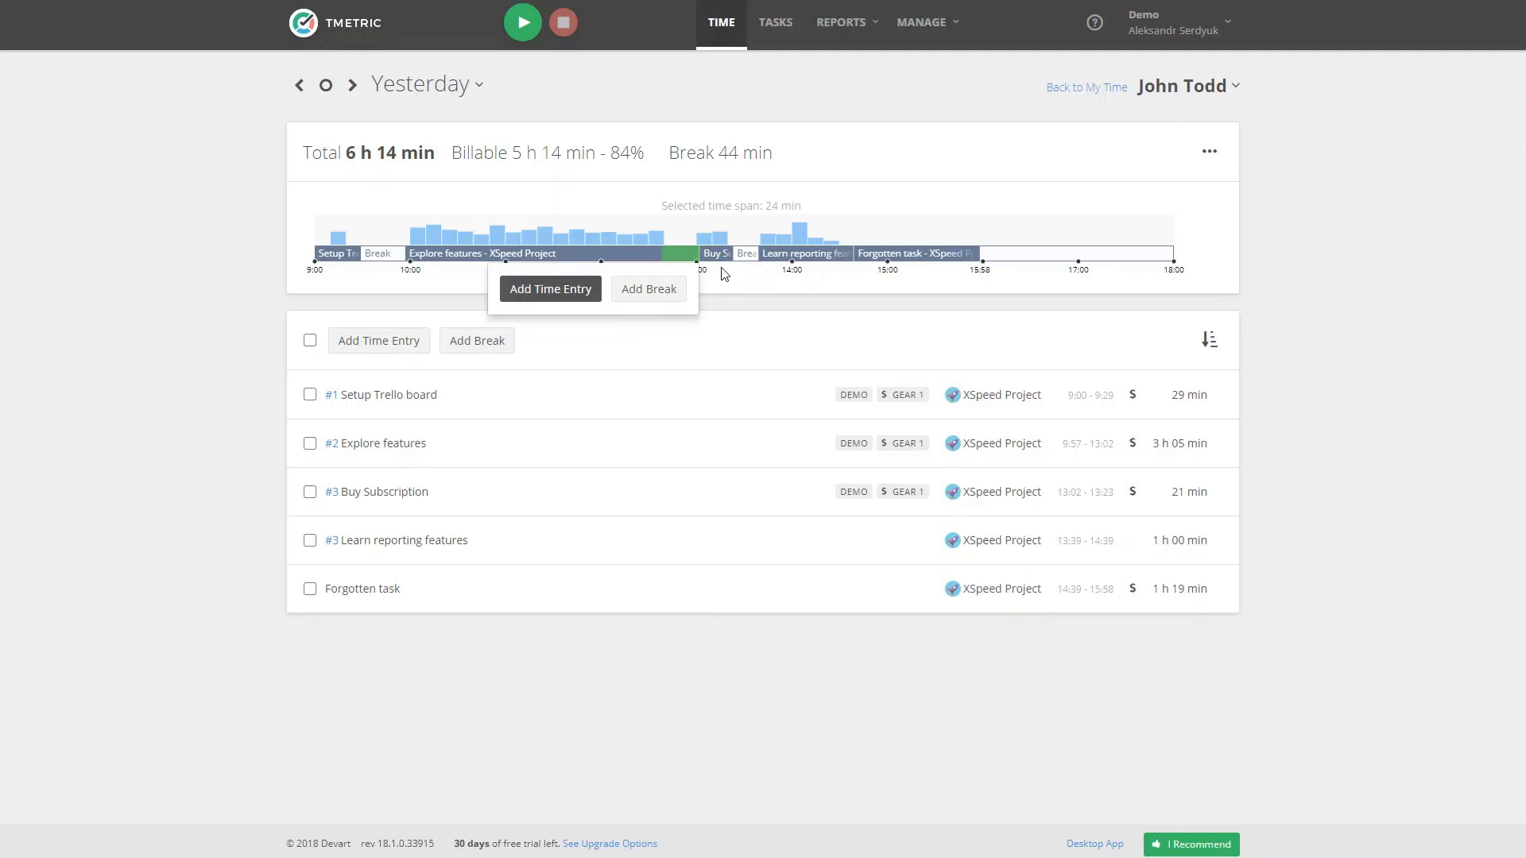
{"action": "left_click", "coordinate": [659, 301]}
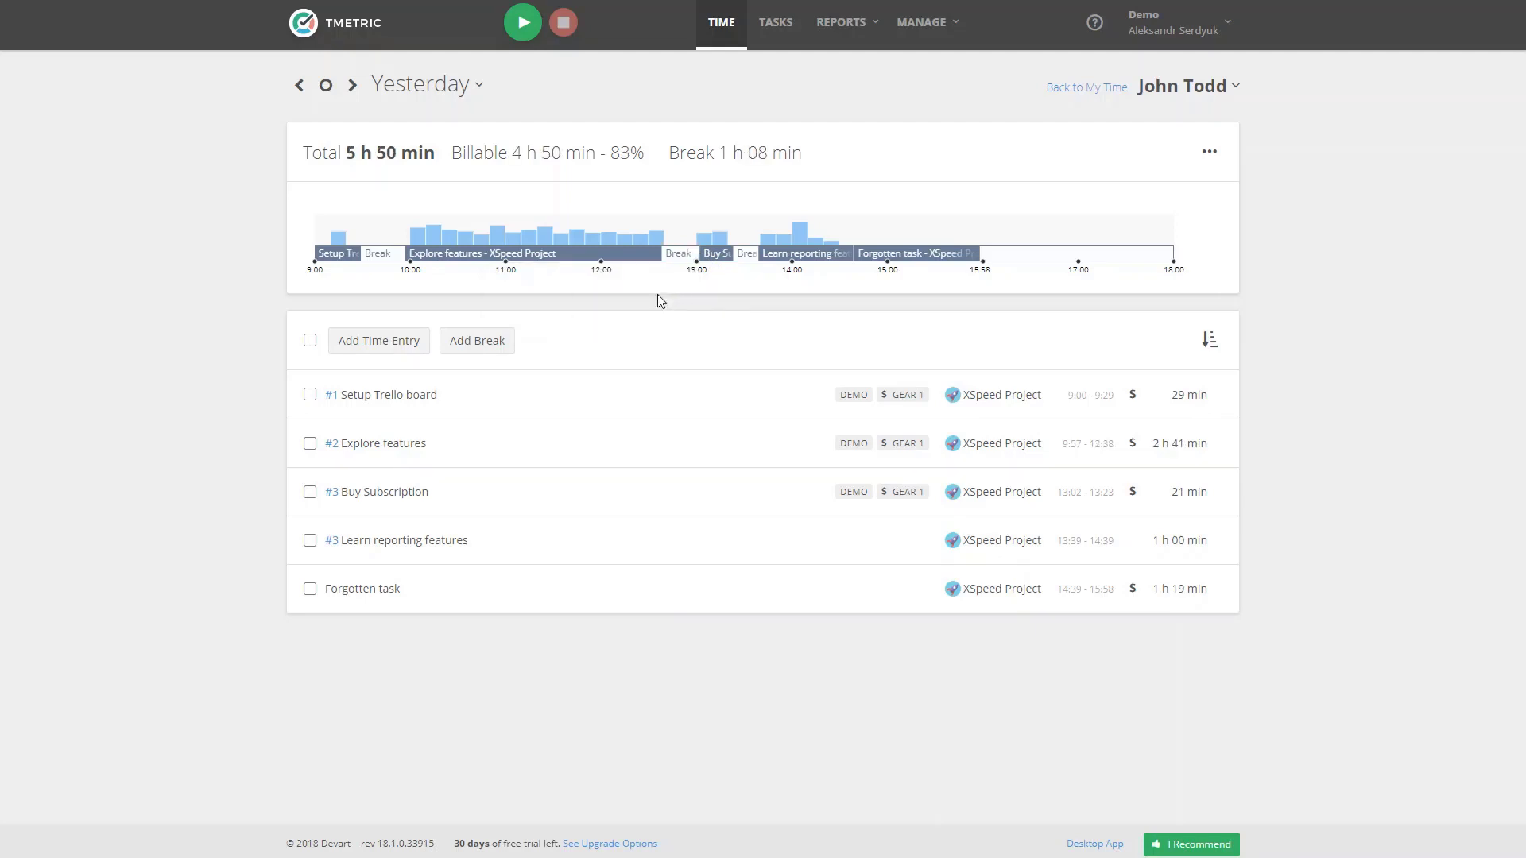
- Add a 'Small task' entry on XSpeed Project in the 13:23–13:39 gap
{"action": "left_click", "coordinate": [750, 254]}
{"action": "left_click", "coordinate": [770, 288]}
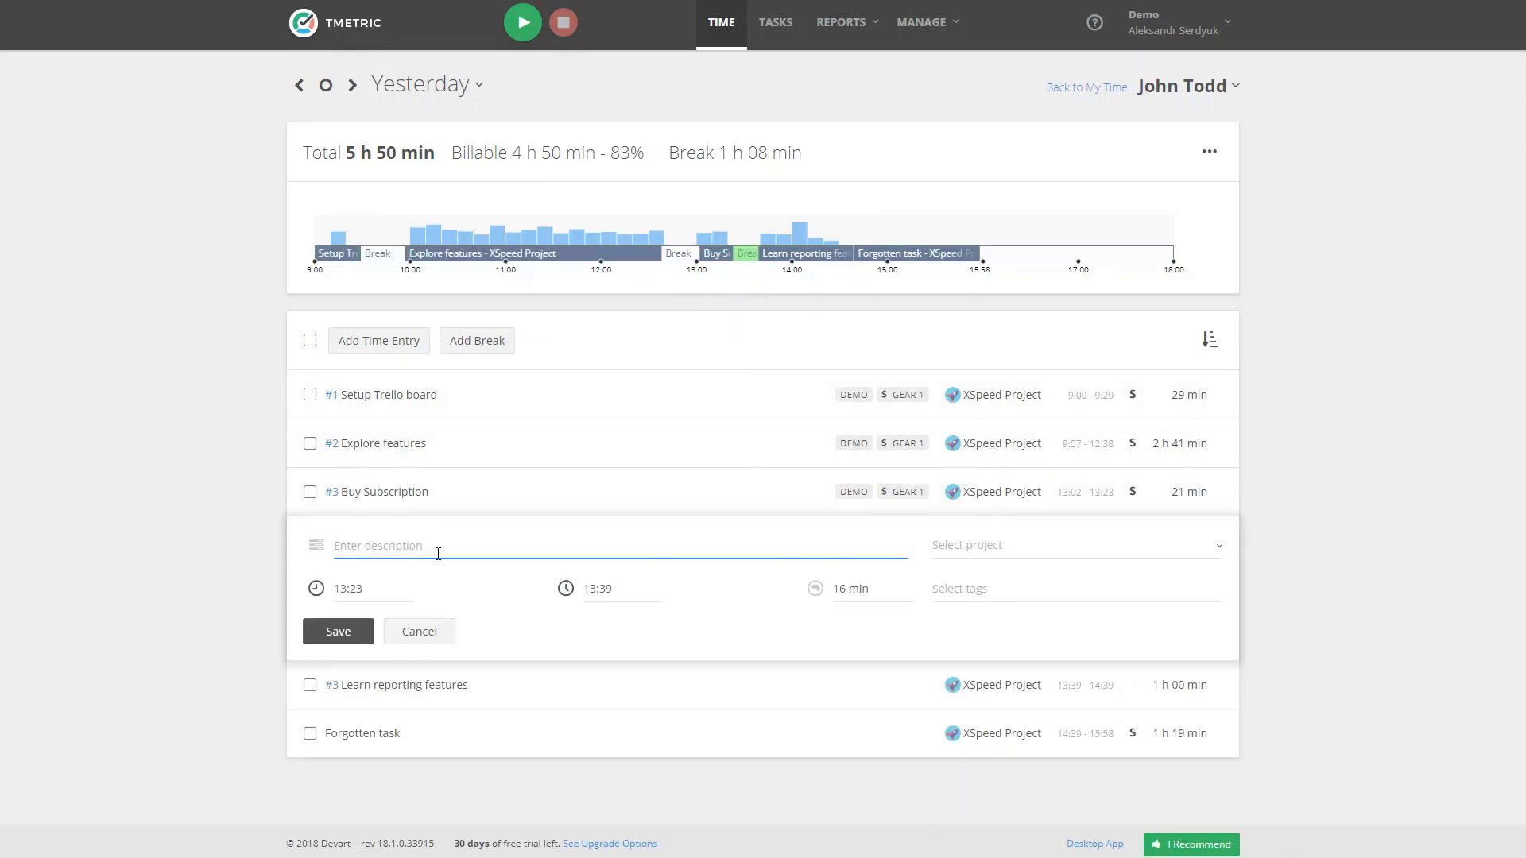
{"action": "type", "text": "Small task"}
{"action": "left_click", "coordinate": [985, 550]}
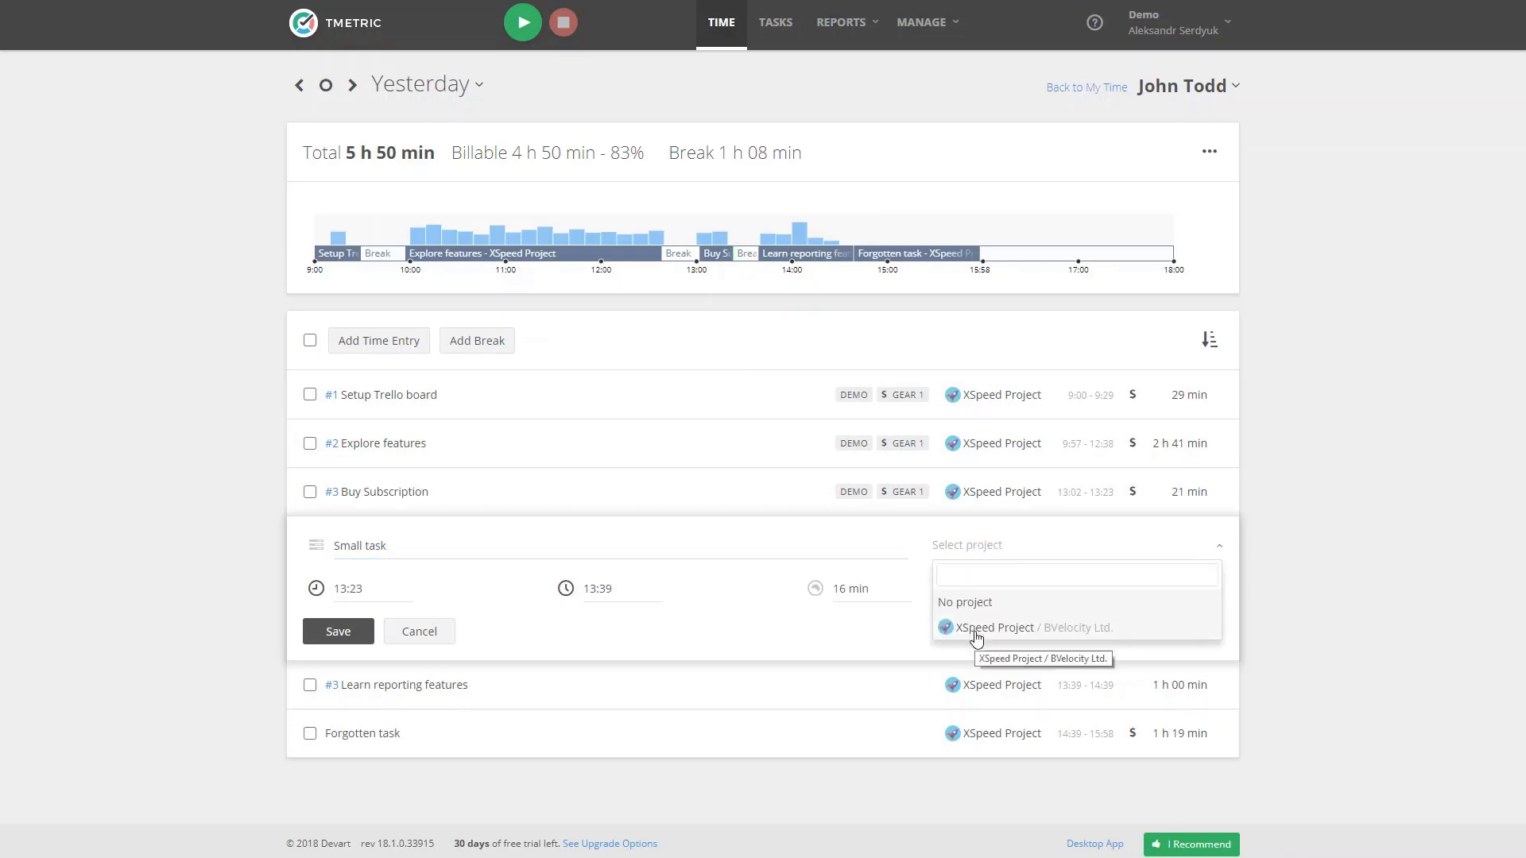
{"action": "left_click", "coordinate": [977, 633]}
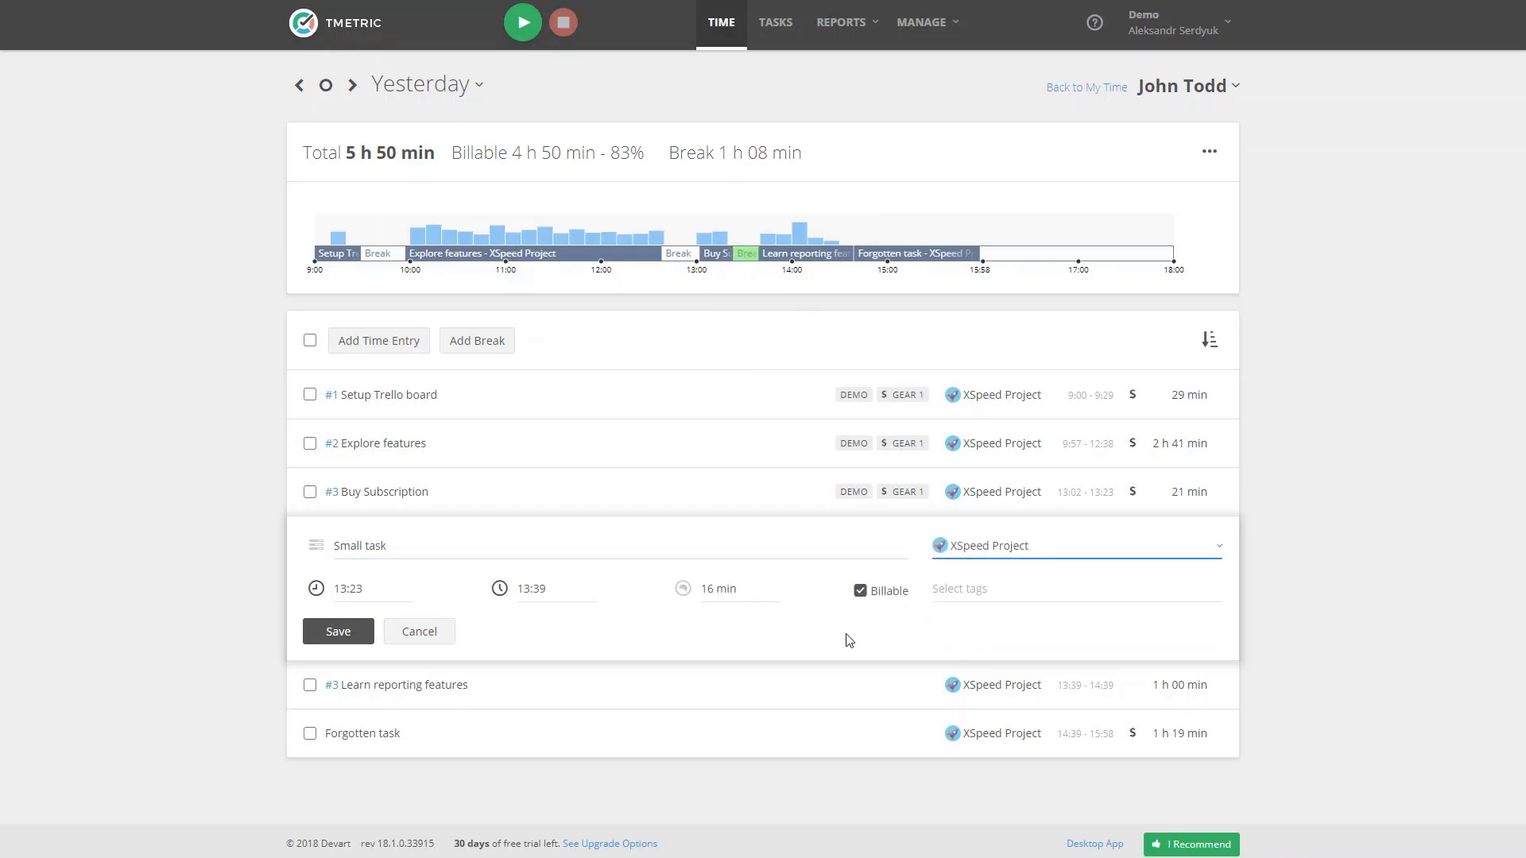
{"action": "left_click", "coordinate": [333, 641]}
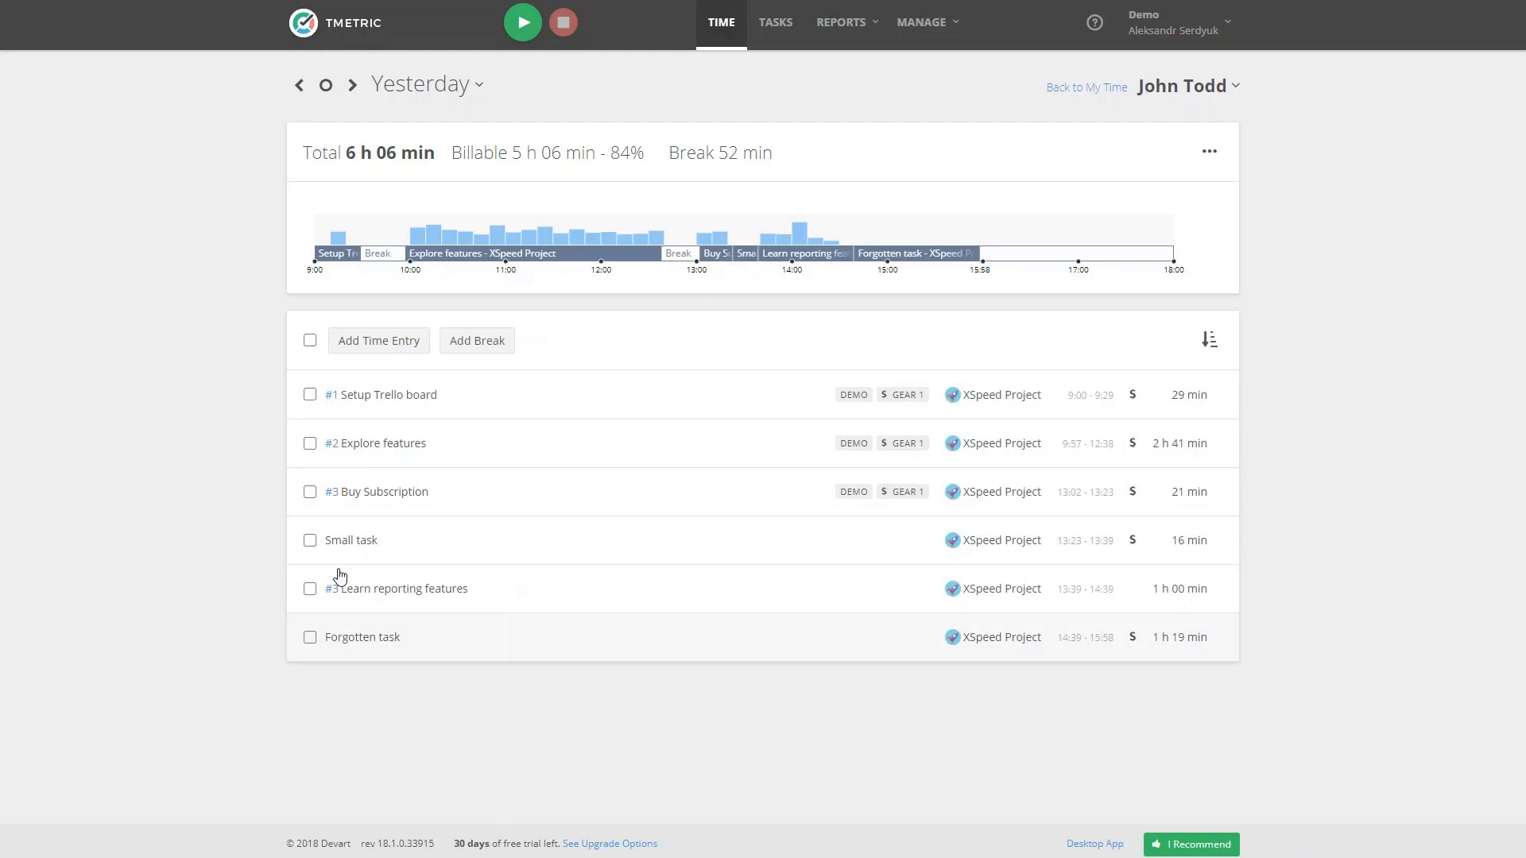
{"action": "mouse_move", "coordinate": [335, 253]}
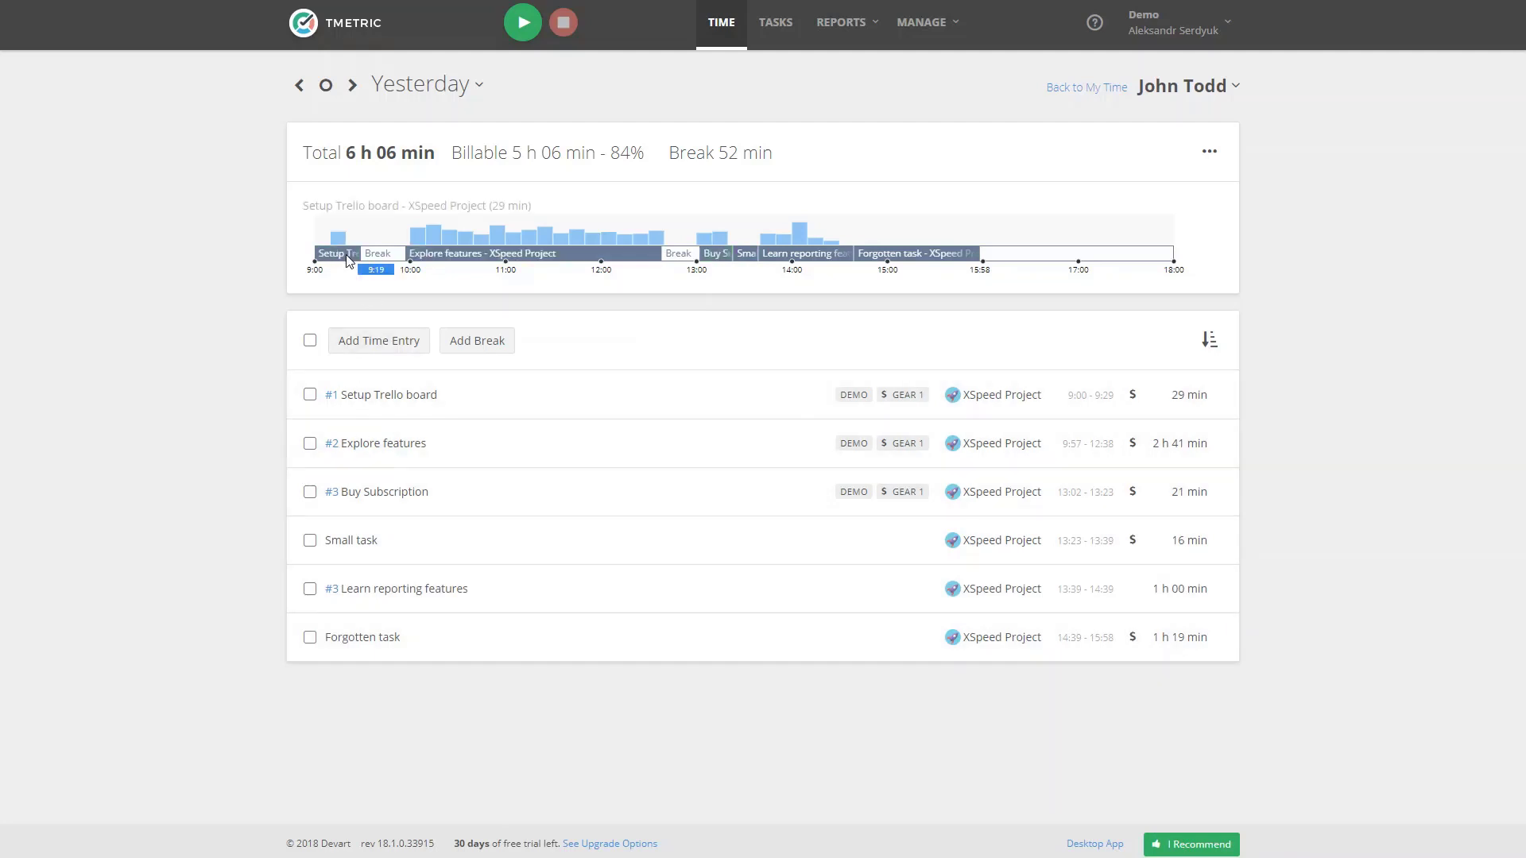
- Change Setup Trello board's duration to 1h 10m so it runs 9:00–10:10
{"action": "left_click", "coordinate": [347, 261]}
{"action": "left_click", "coordinate": [385, 288]}
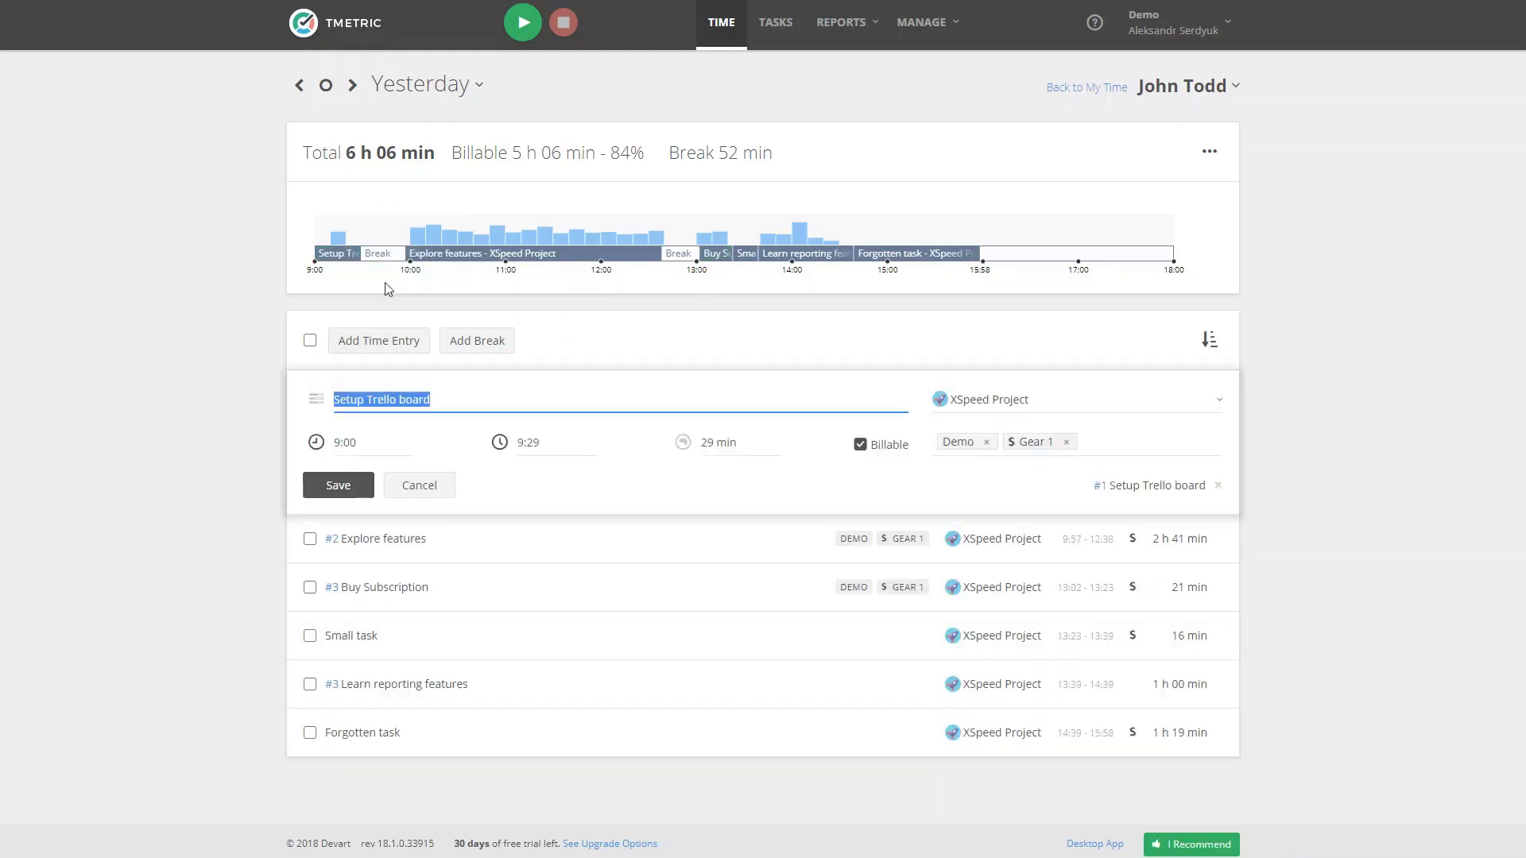
{"action": "left_click", "coordinate": [750, 442]}
{"action": "type", "text": "1h"}
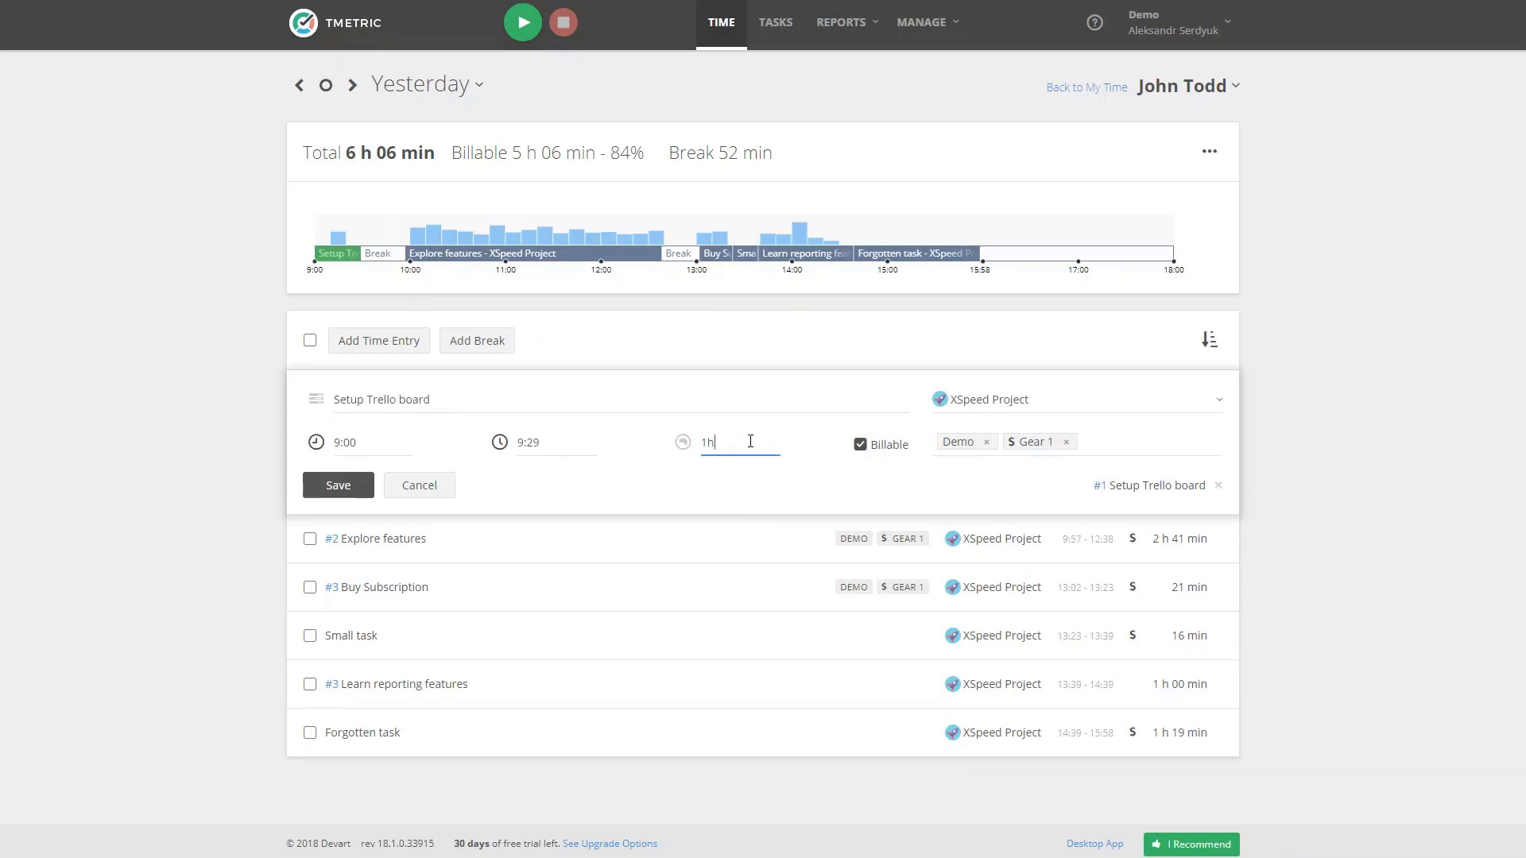
{"action": "type", "text": " 10m"}
{"action": "left_click", "coordinate": [349, 493]}
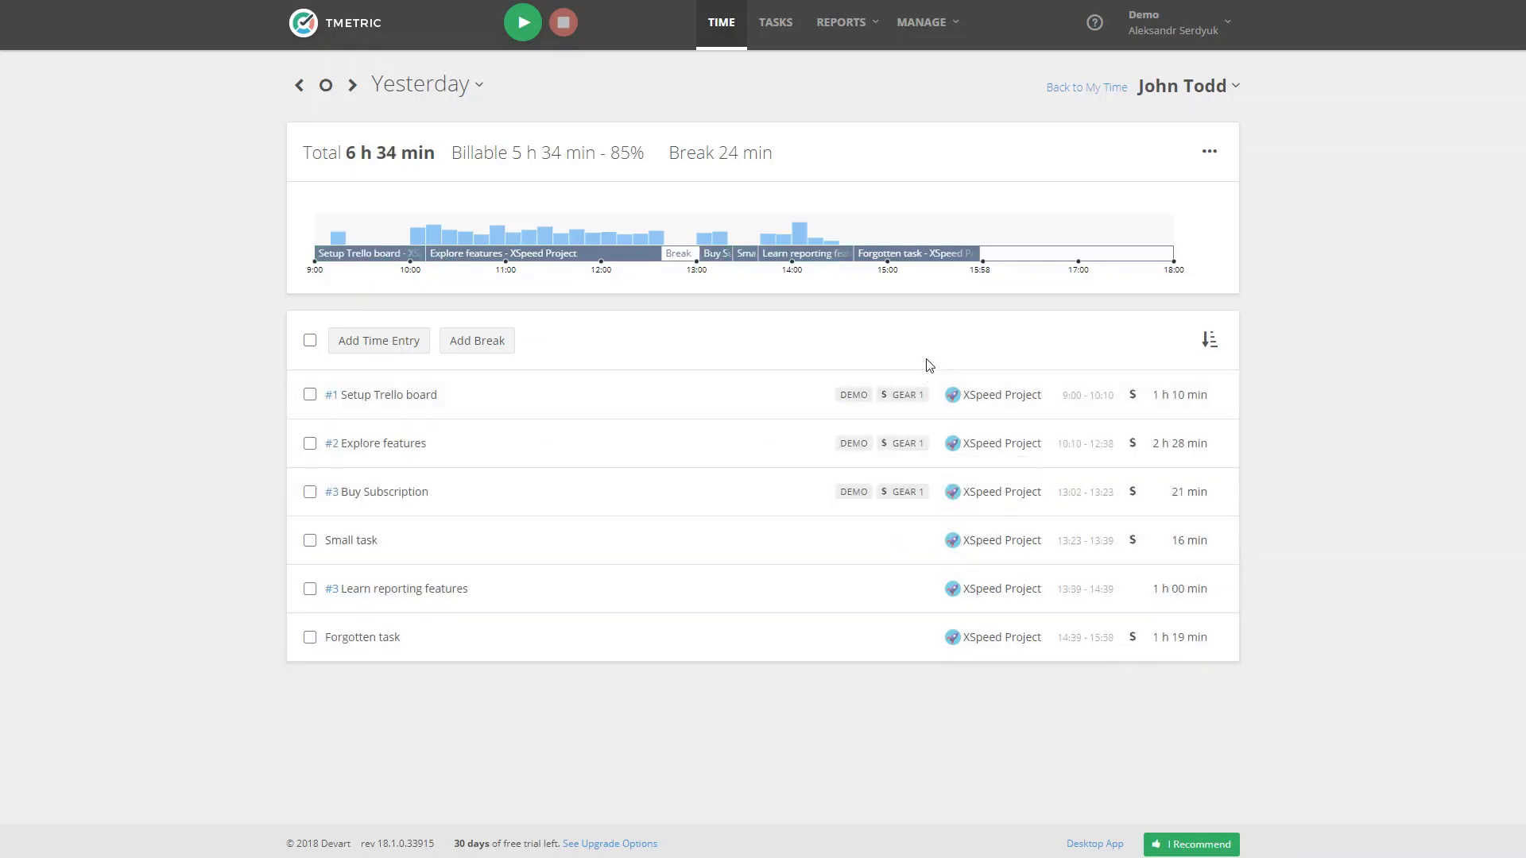
- Save a 13:09–14:10 'Overwriting time entries' entry over the existing timeline entries
{"action": "mouse_move", "coordinate": [714, 252]}
{"action": "left_click_drag", "start_coordinate": [715, 261], "coordinate": [811, 260]}
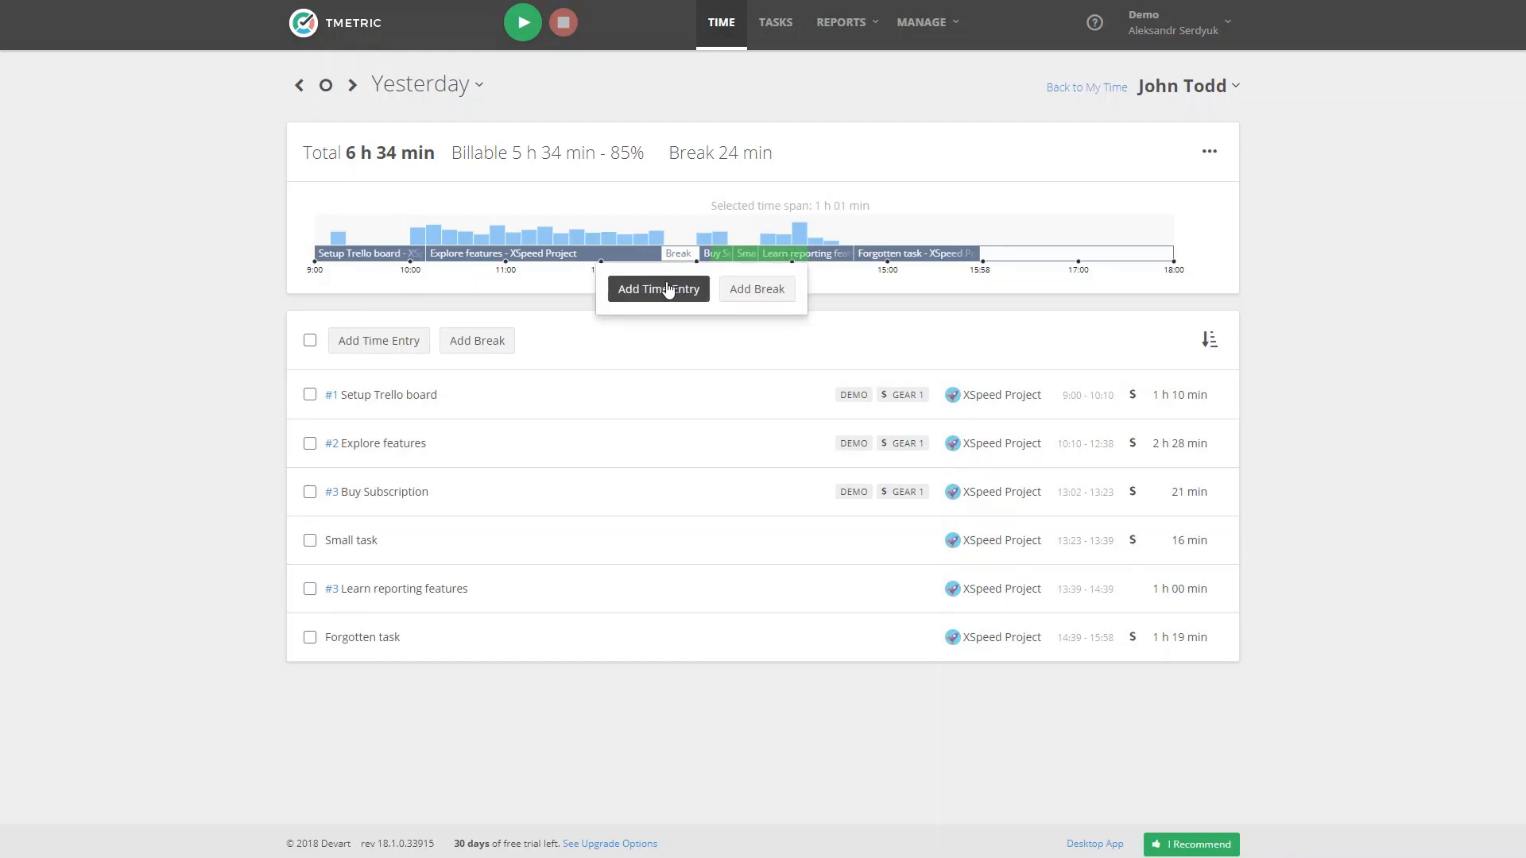
{"action": "left_click", "coordinate": [668, 290]}
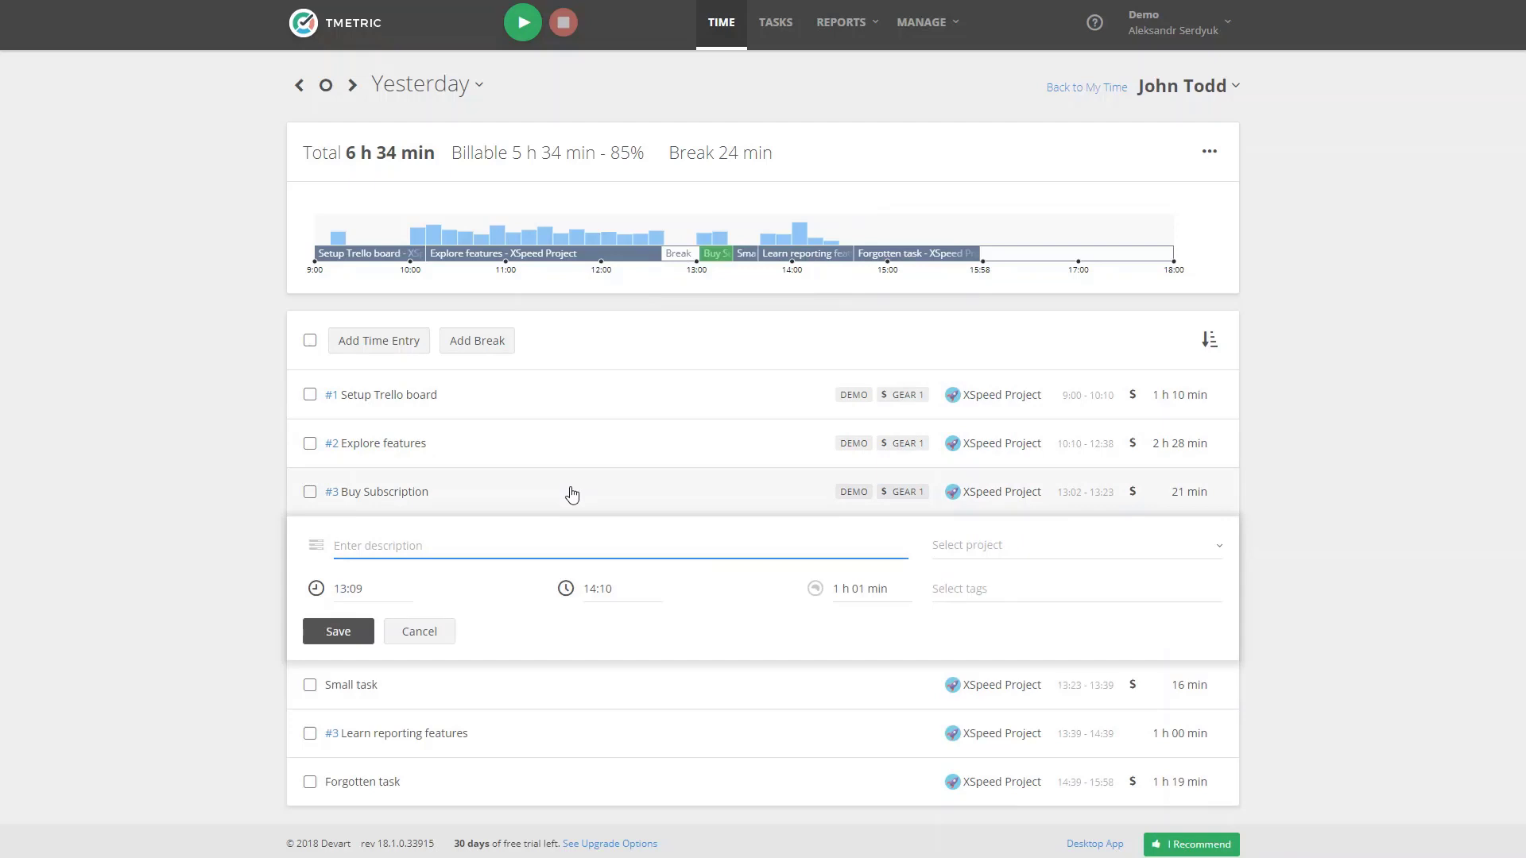
{"action": "type", "text": "Overwriting time e"}
{"action": "type", "text": "ntries"}
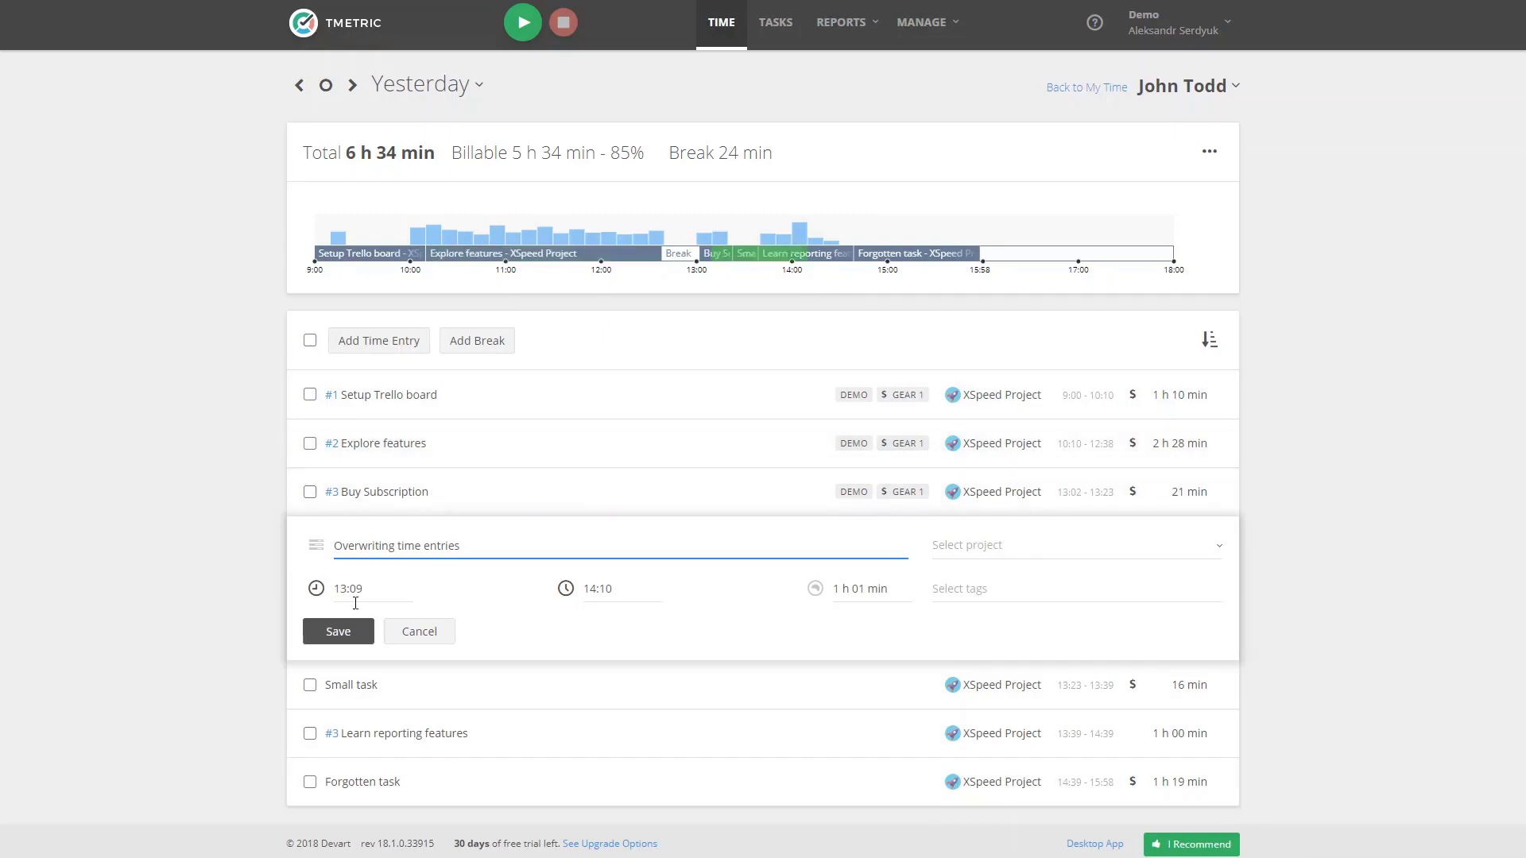
{"action": "left_click", "coordinate": [347, 634]}
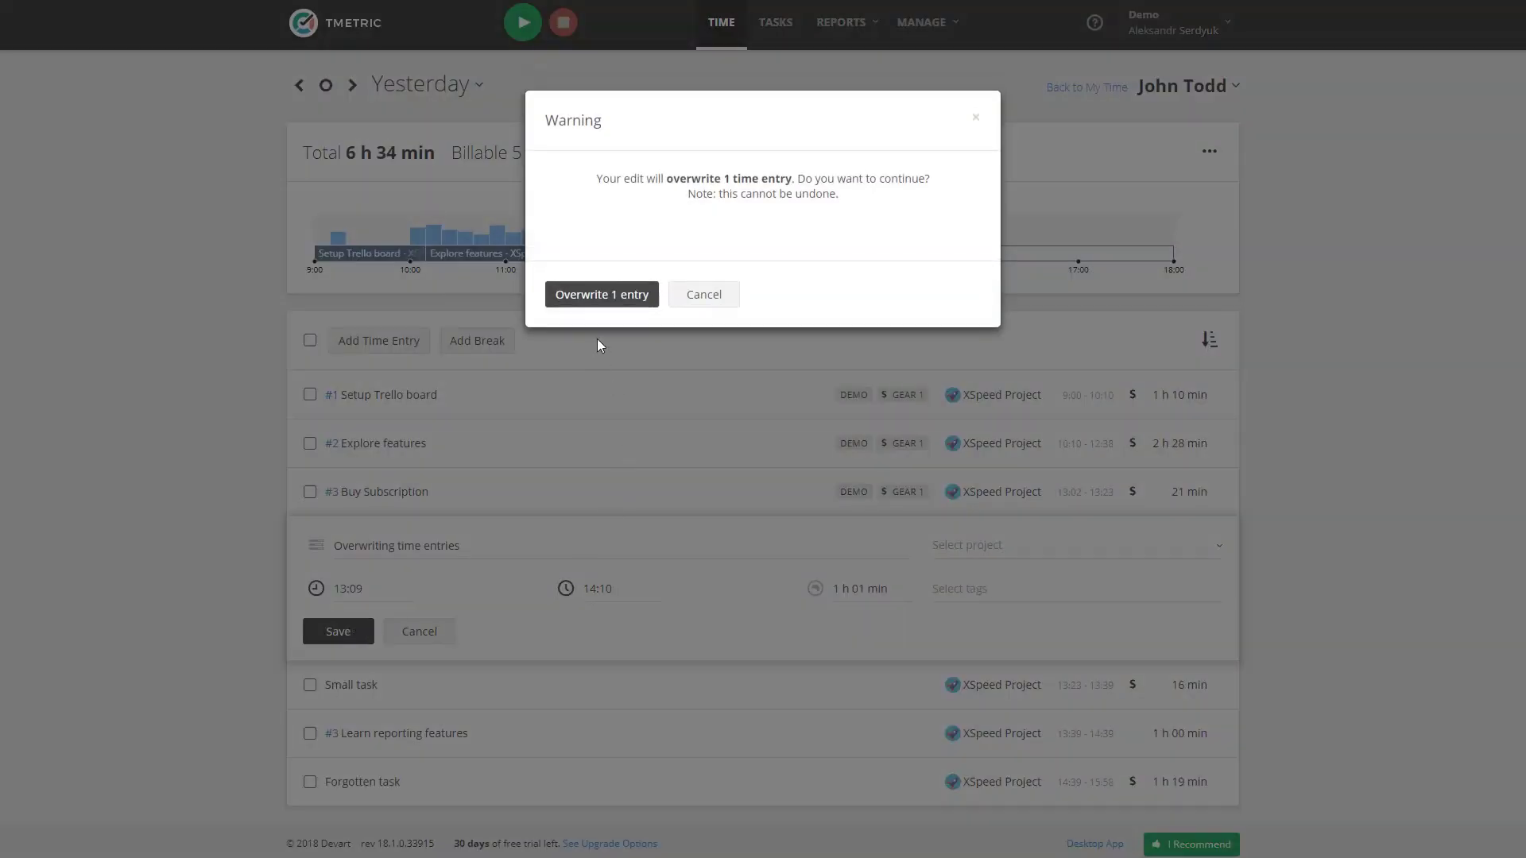
- Confirm overwriting the one entry that the 13:09–14:10 entry overlaps
{"action": "left_click", "coordinate": [605, 305]}
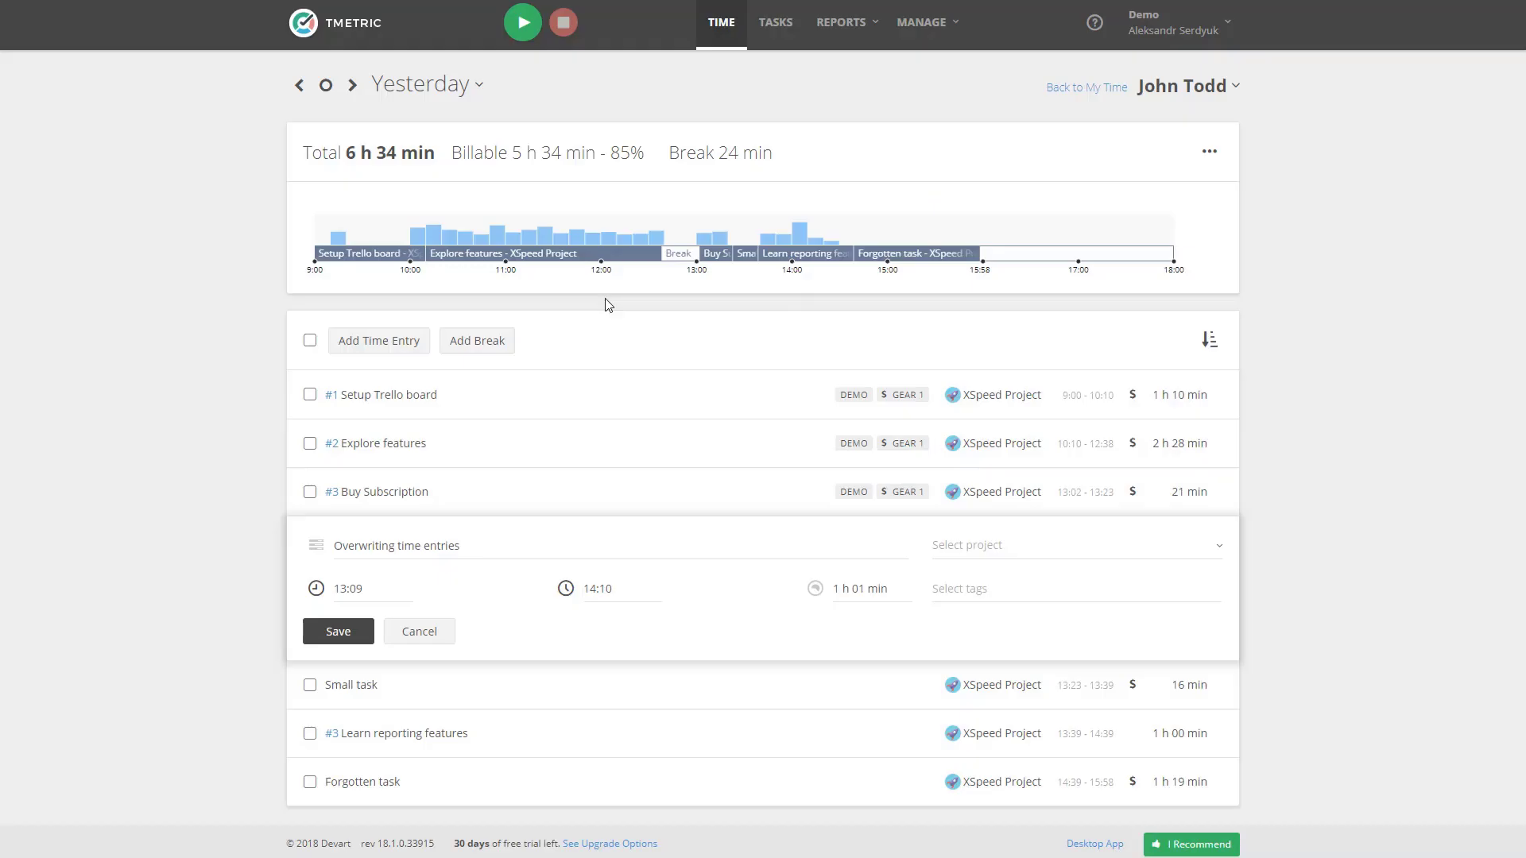